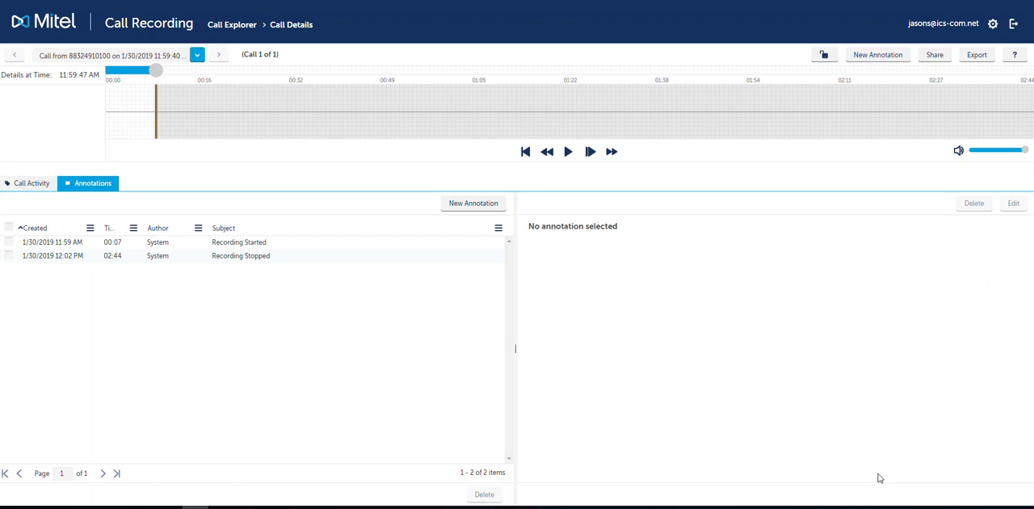
- Play a short stretch of the call recording, pause it, and check the default time reference in a blank annotation form
{"action": "left_click", "coordinate": [568, 151]}
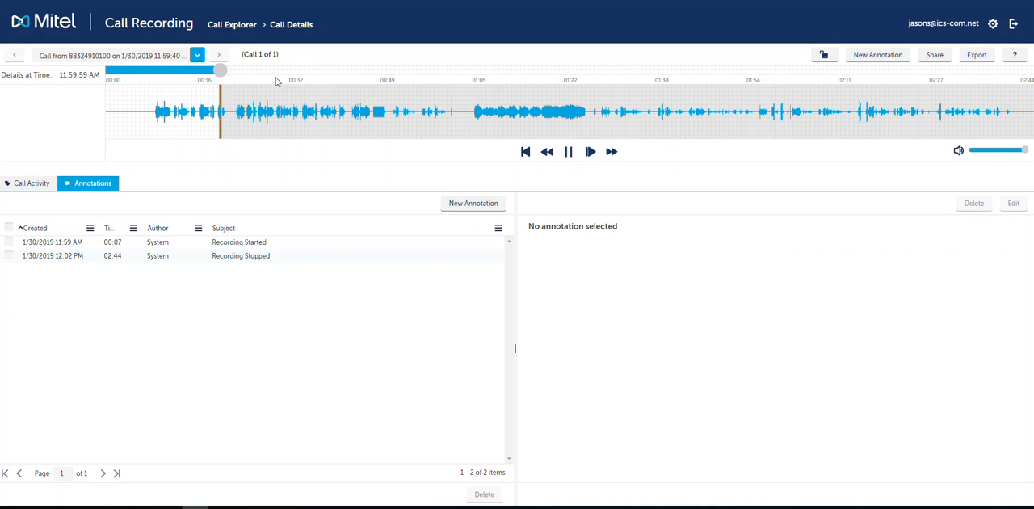
{"action": "left_click", "coordinate": [571, 153]}
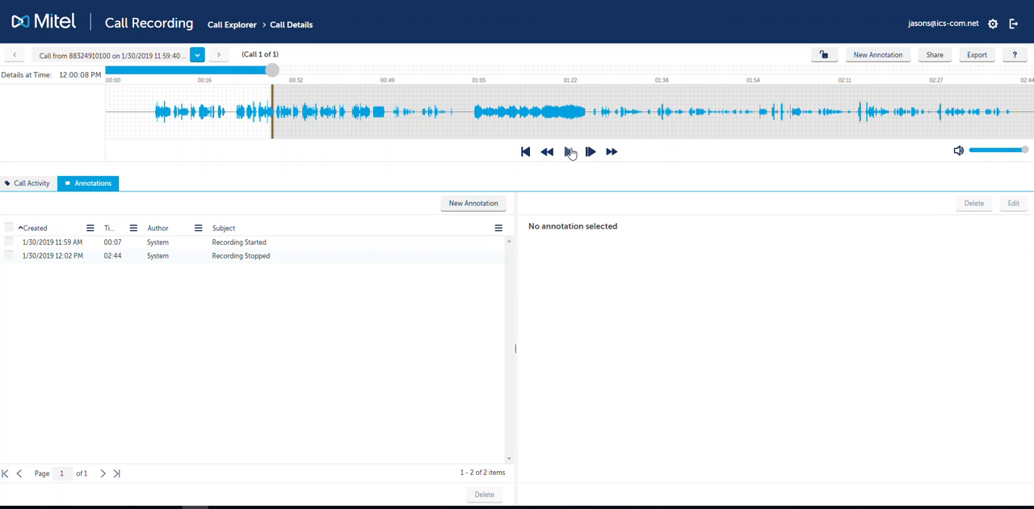
{"action": "left_click", "coordinate": [470, 210]}
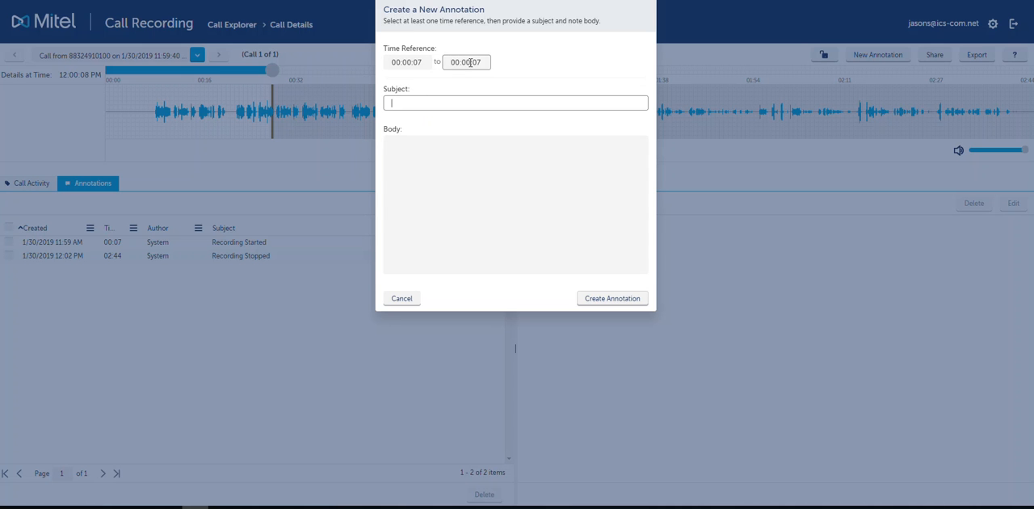
{"action": "left_click", "coordinate": [408, 300]}
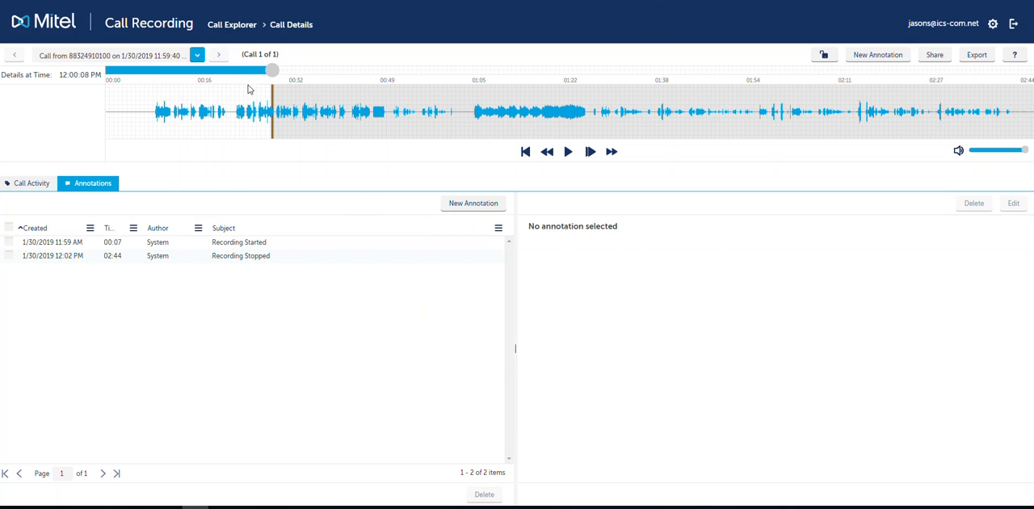
- Annotate the 00:00:22 to 00:00:41 range of the call with subject "Test Annotation" and body "Showing how to add an annotation to a phone call"
{"action": "left_click_drag", "start_coordinate": [242, 89], "coordinate": [342, 91]}
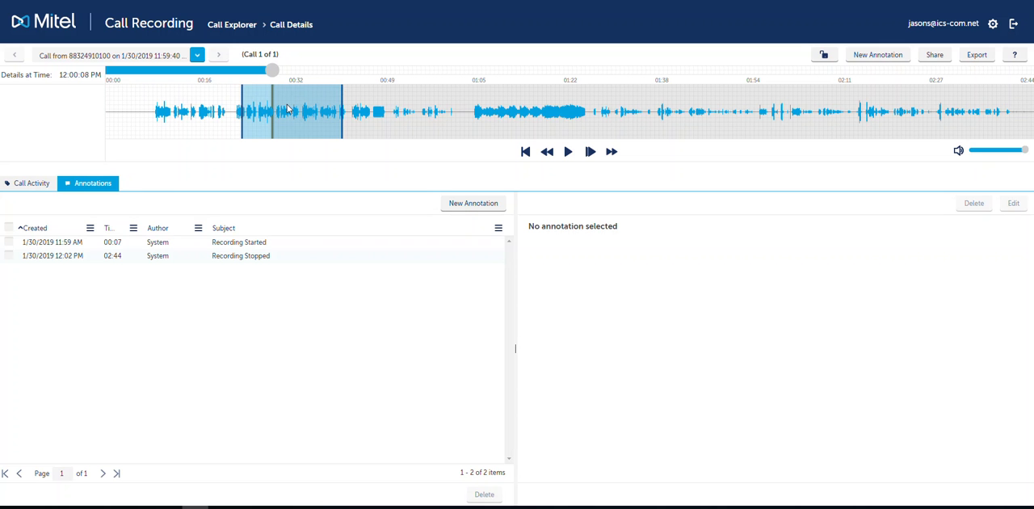
{"action": "left_click", "coordinate": [462, 203]}
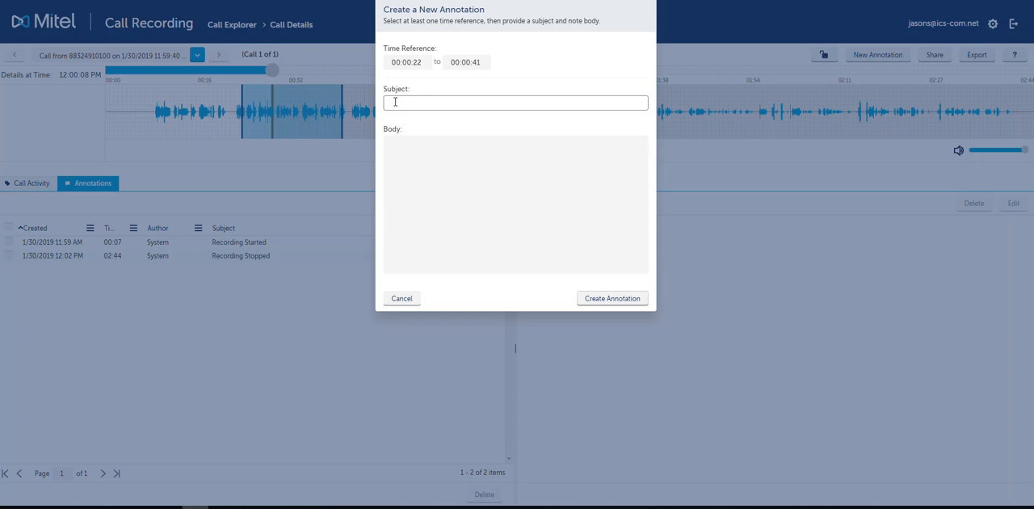
{"action": "type", "text": "tion"}
{"action": "key", "text": "Tab"}
{"action": "type", "text": "Showi"}
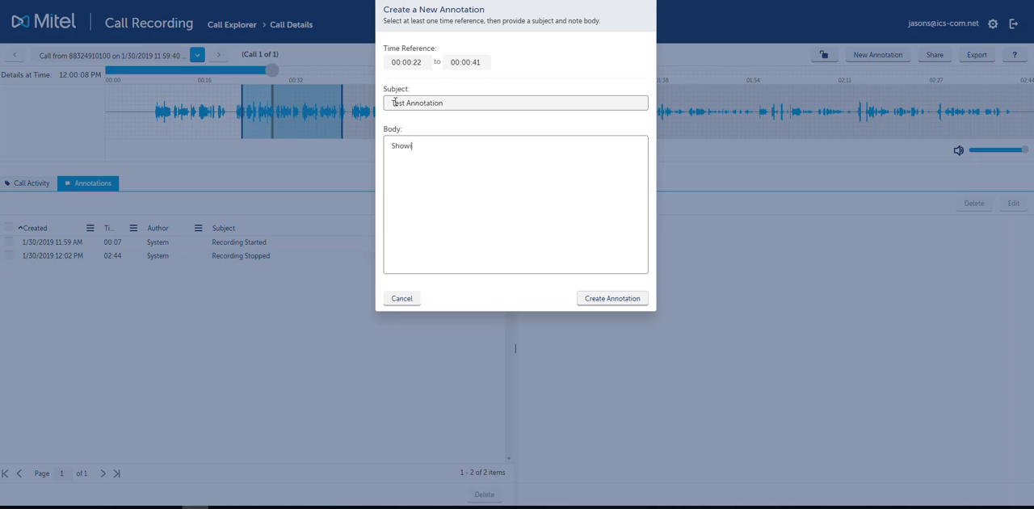
{"action": "type", "text": "ngg"}
{"action": "key", "text": "BackSpace"}
{"action": "key", "text": "BackSpace"}
{"action": "type", "text": "how to add an annotation to a phone call"}
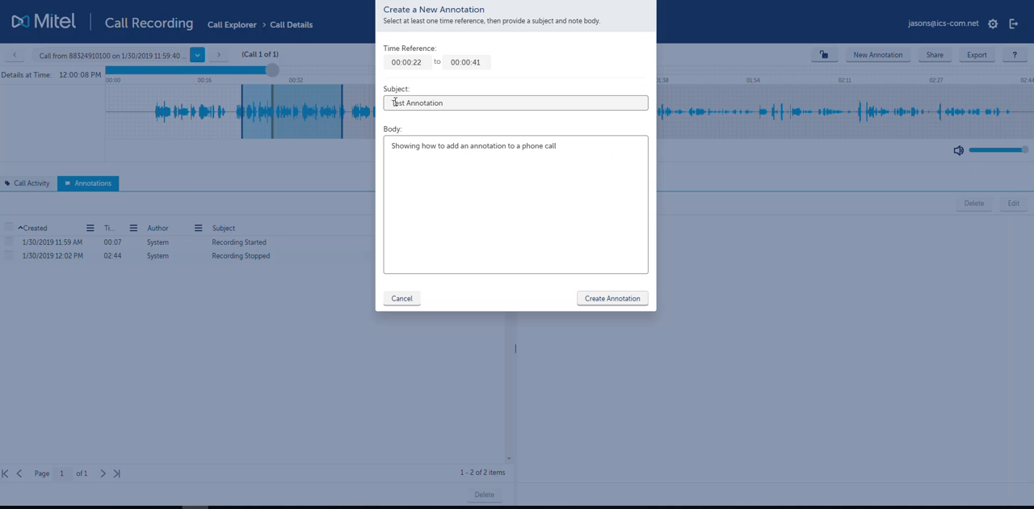
{"action": "left_click", "coordinate": [624, 299]}
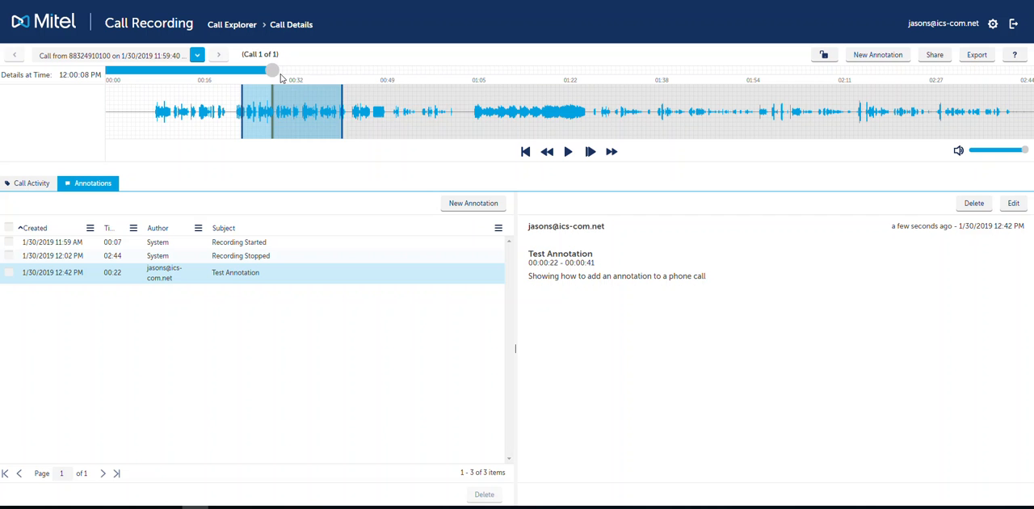
- Move playback past the annotated range to about 01:12, listen briefly, and pause the recording
{"action": "left_click_drag", "start_coordinate": [274, 70], "coordinate": [517, 84]}
{"action": "left_click", "coordinate": [567, 154]}
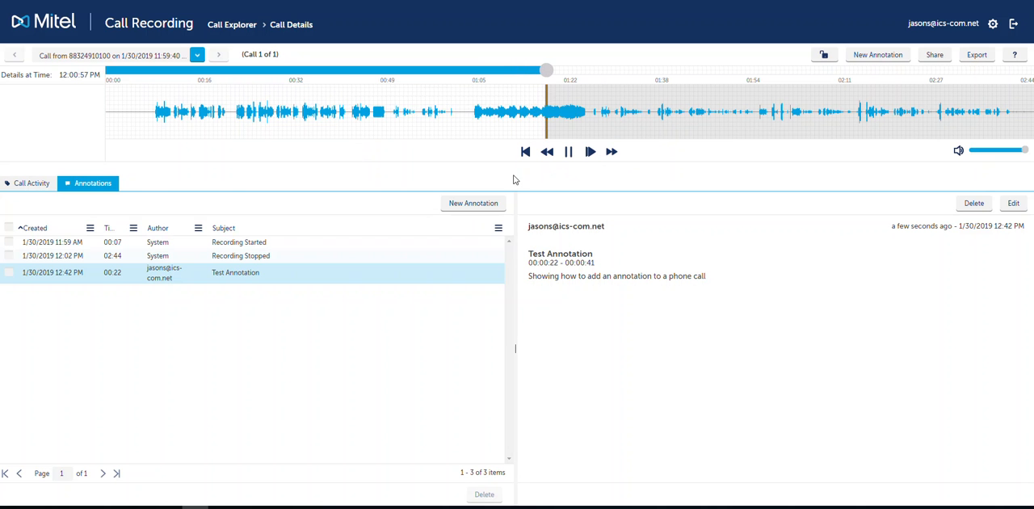
{"action": "left_click", "coordinate": [569, 154]}
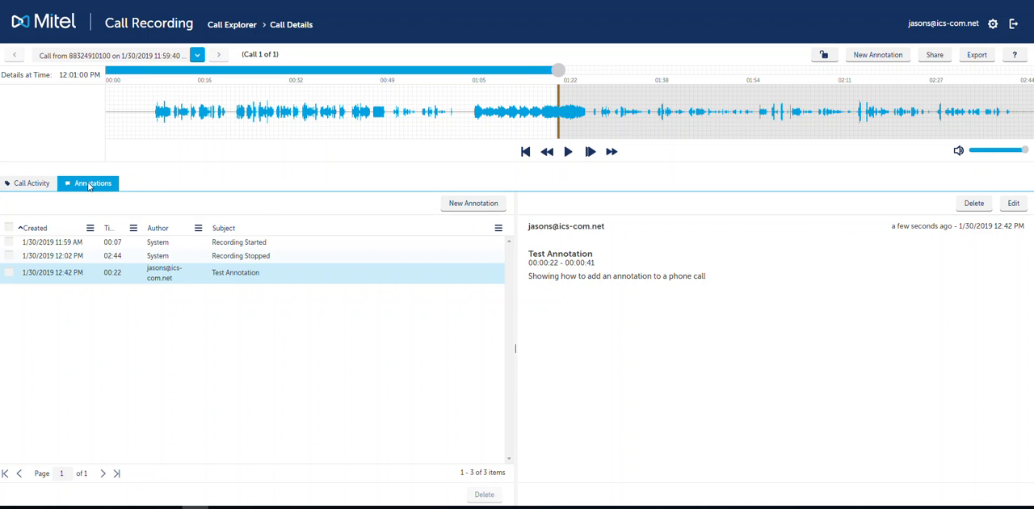
- Review the Test Annotation and its note text, and briefly play the recording from the start of its annotated range at 00:22
{"action": "double_click", "coordinate": [108, 273]}
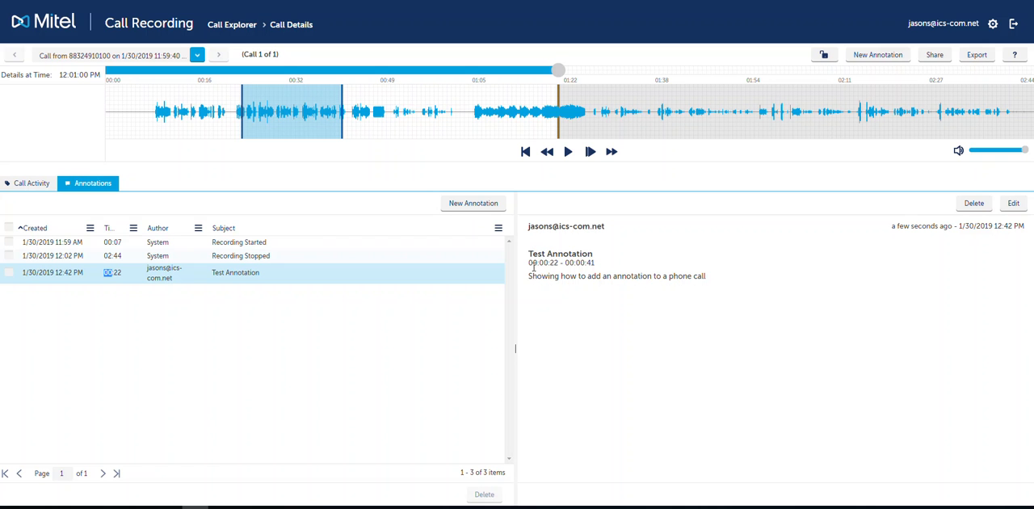
{"action": "left_click_drag", "start_coordinate": [528, 279], "coordinate": [719, 289]}
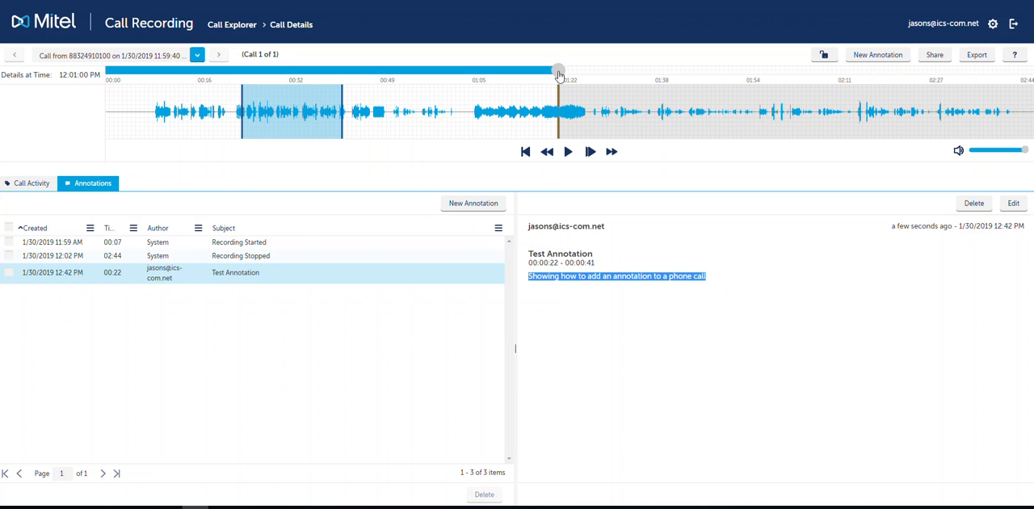
{"action": "left_click_drag", "start_coordinate": [559, 74], "coordinate": [240, 70]}
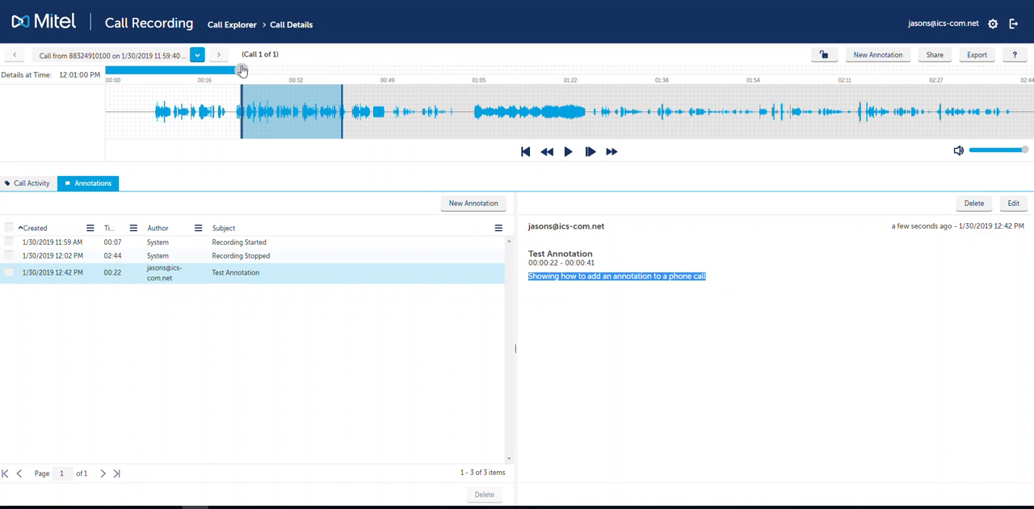
{"action": "left_click", "coordinate": [565, 152]}
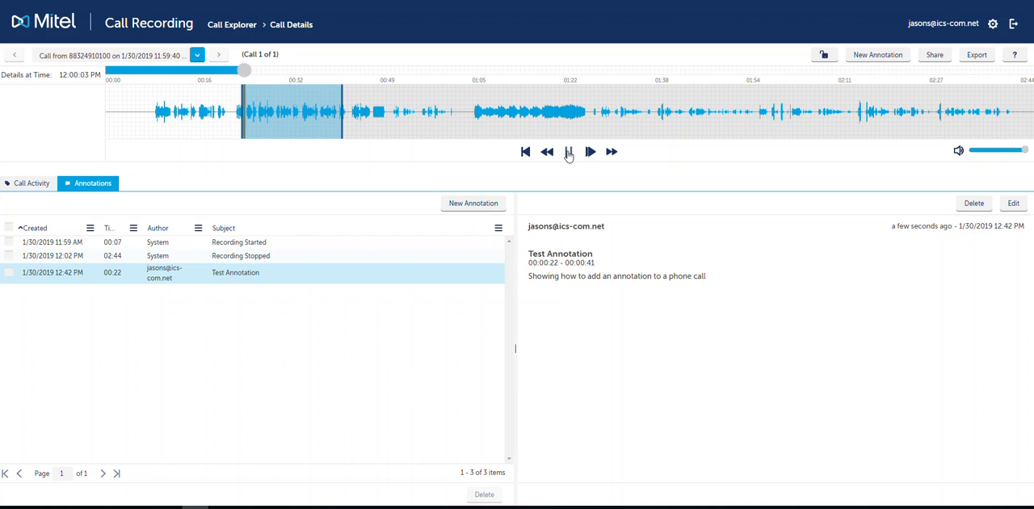
{"action": "left_click", "coordinate": [569, 153]}
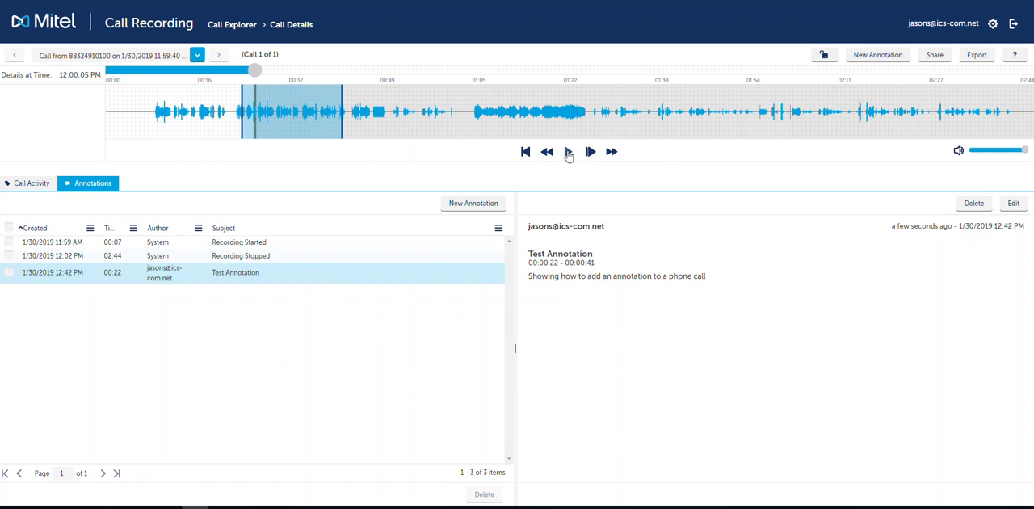
- Annotate the 00:01:12 to 00:01:27 range of the call with subject "Test Annotation 2" and body "Showing how to add a second annotation"
{"action": "left_click_drag", "start_coordinate": [526, 84], "coordinate": [567, 80]}
{"action": "left_click", "coordinate": [642, 73]}
{"action": "left_click_drag", "start_coordinate": [517, 96], "coordinate": [599, 92]}
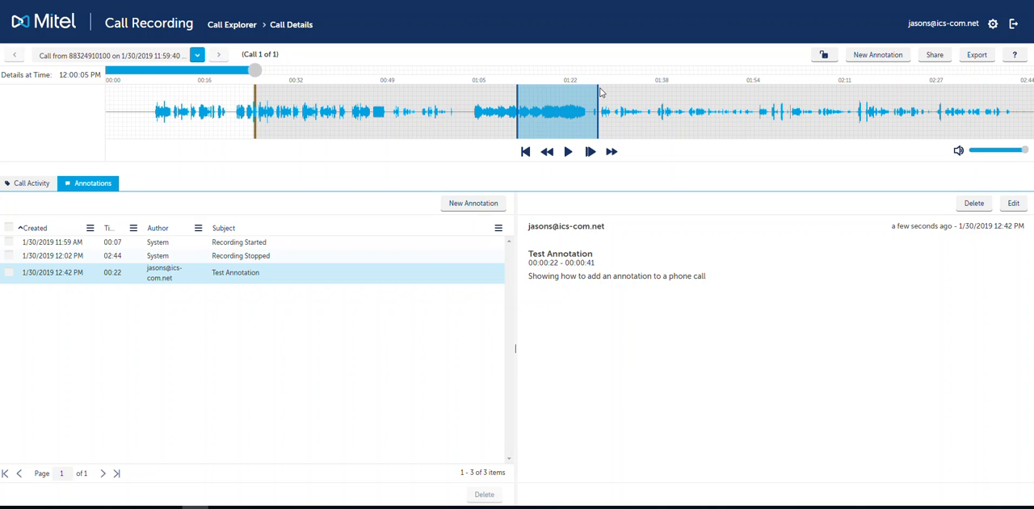
{"action": "left_click", "coordinate": [472, 203]}
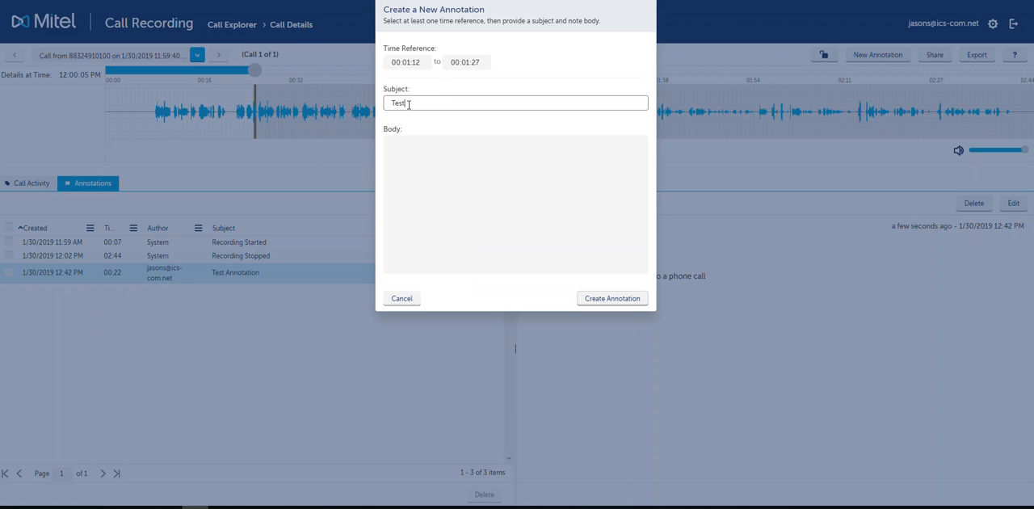
{"action": "key", "text": "Tab"}
{"action": "type", "text": "Show"}
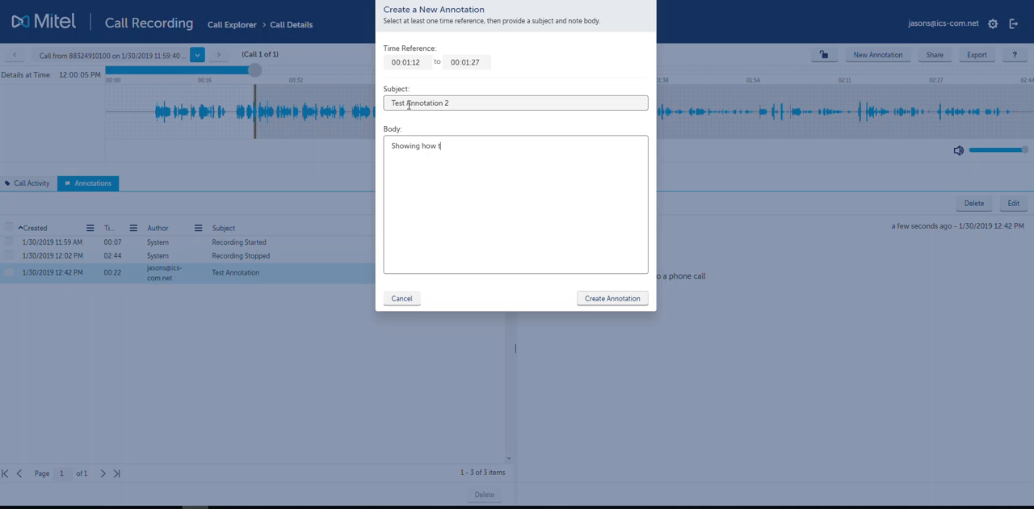
{"action": "type", "text": "ing how to add a second annotation"}
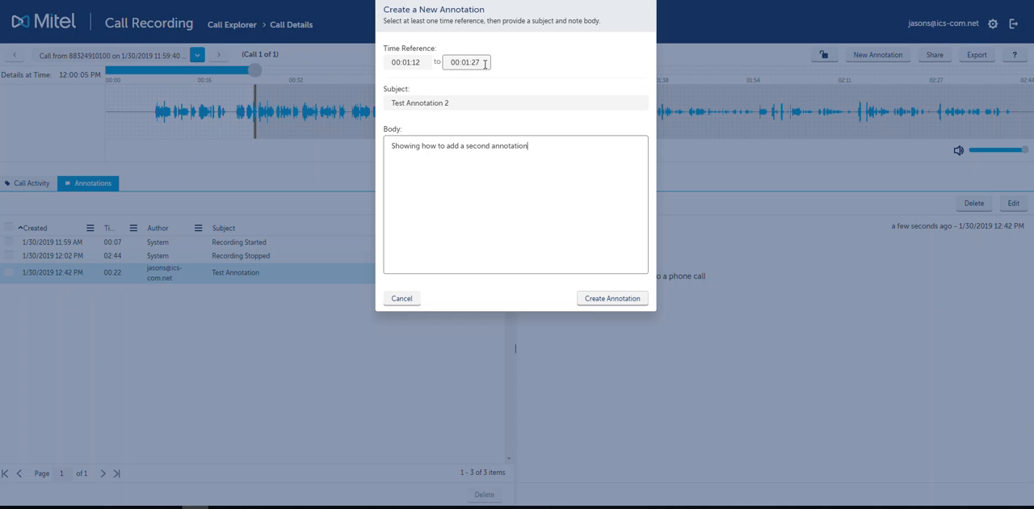
{"action": "left_click", "coordinate": [606, 299]}
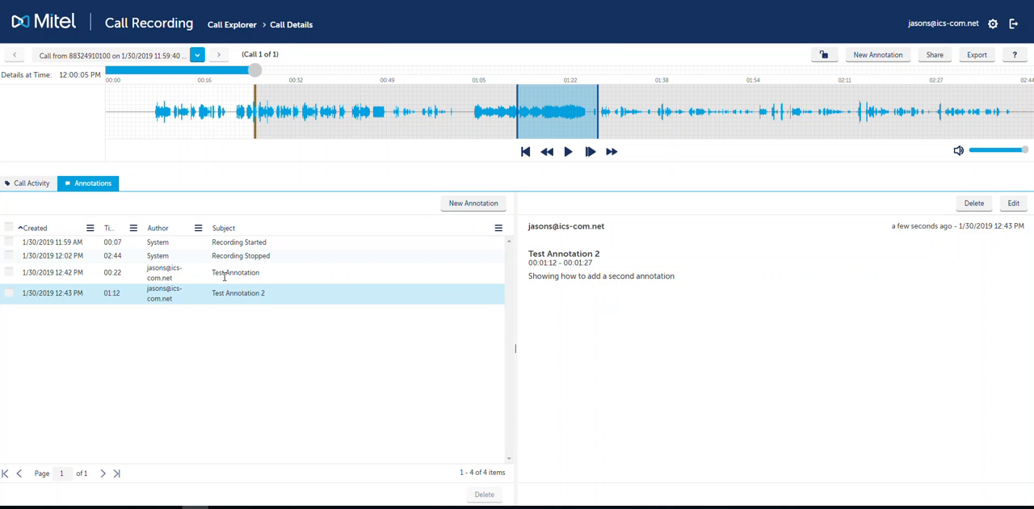
- Review Test Annotation and Test Annotation 2 in turn, with their marked ranges on the waveform
{"action": "left_click", "coordinate": [59, 274]}
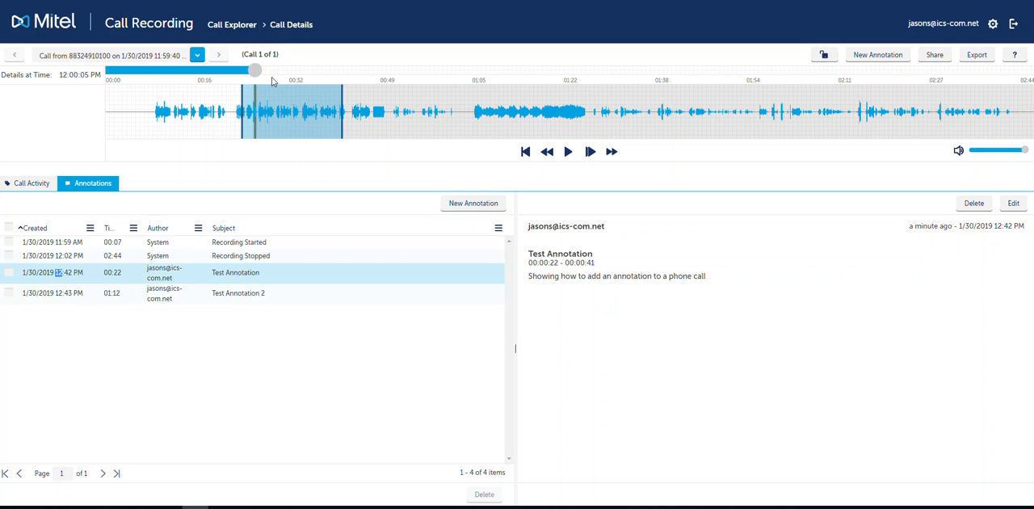
{"action": "left_click", "coordinate": [137, 294]}
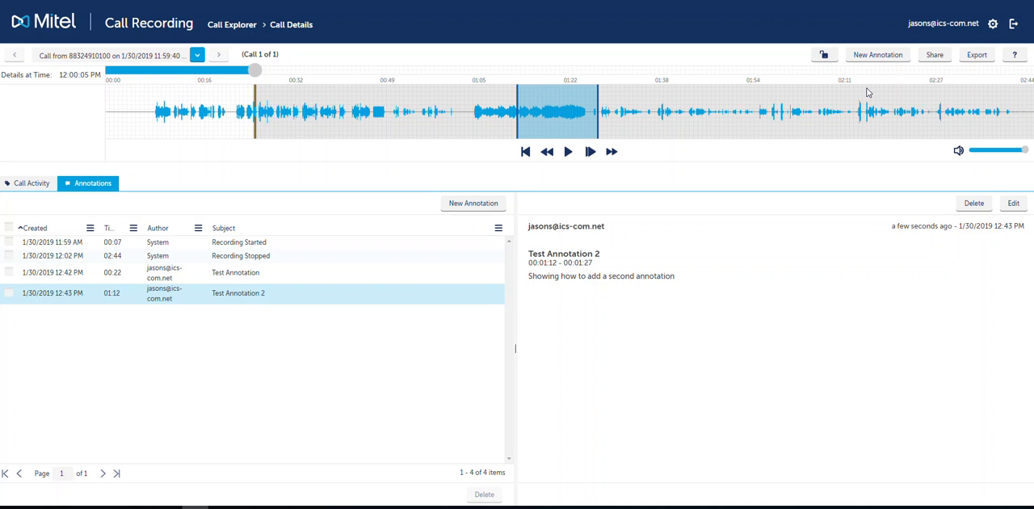
- Share the call with the EBQ user, allowing the recipient to manage their own annotations and view annotations, and save the share
{"action": "left_click", "coordinate": [935, 55]}
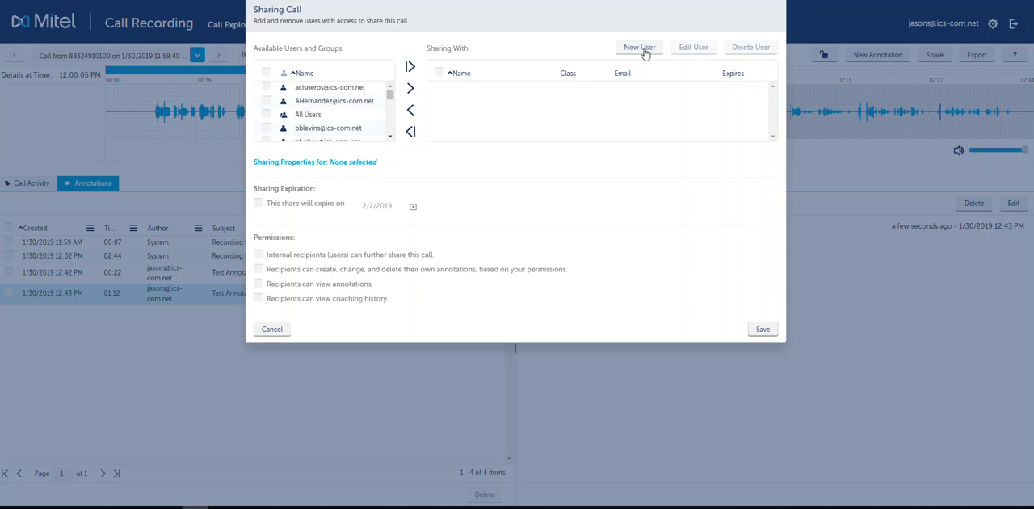
{"action": "left_click_drag", "start_coordinate": [389, 95], "coordinate": [390, 125]}
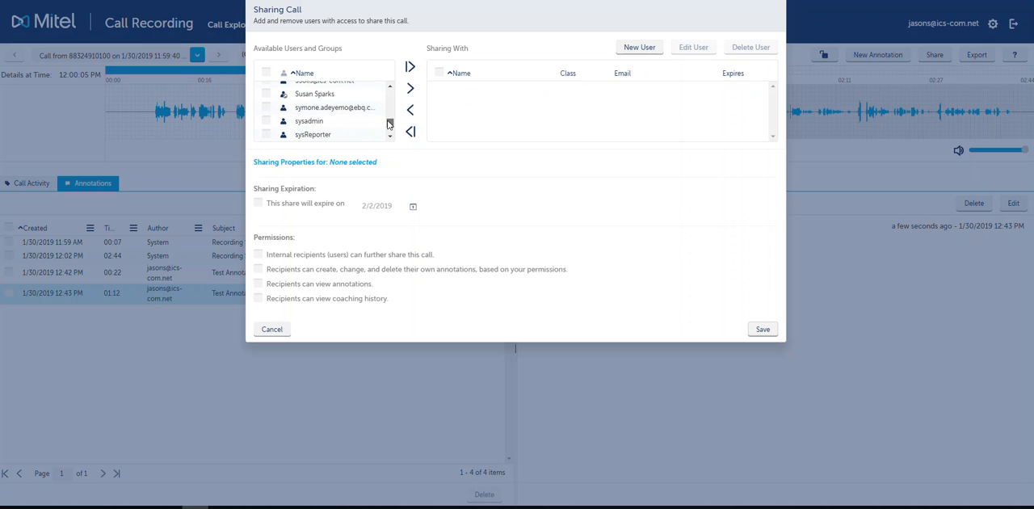
{"action": "double_click", "coordinate": [341, 113]}
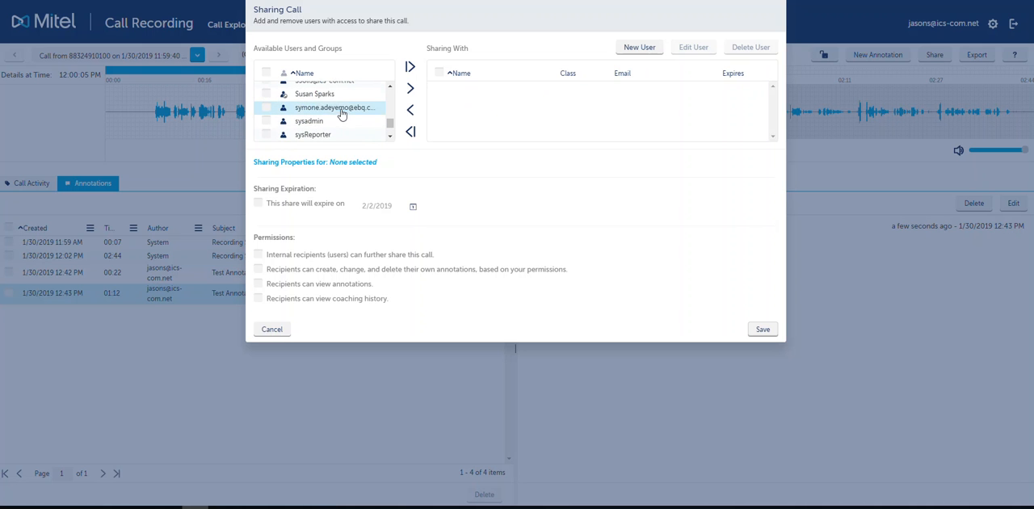
{"action": "left_click", "coordinate": [410, 89]}
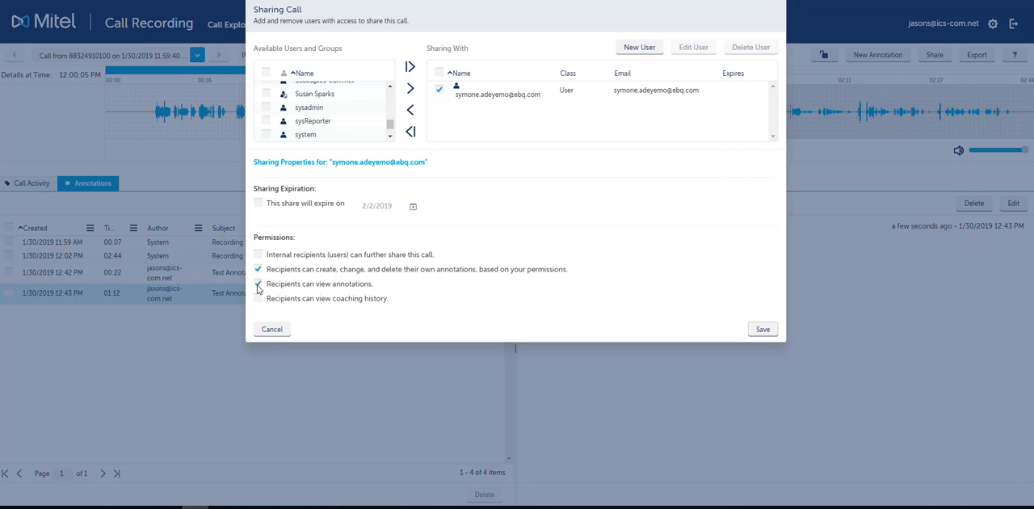
{"action": "left_click", "coordinate": [763, 331]}
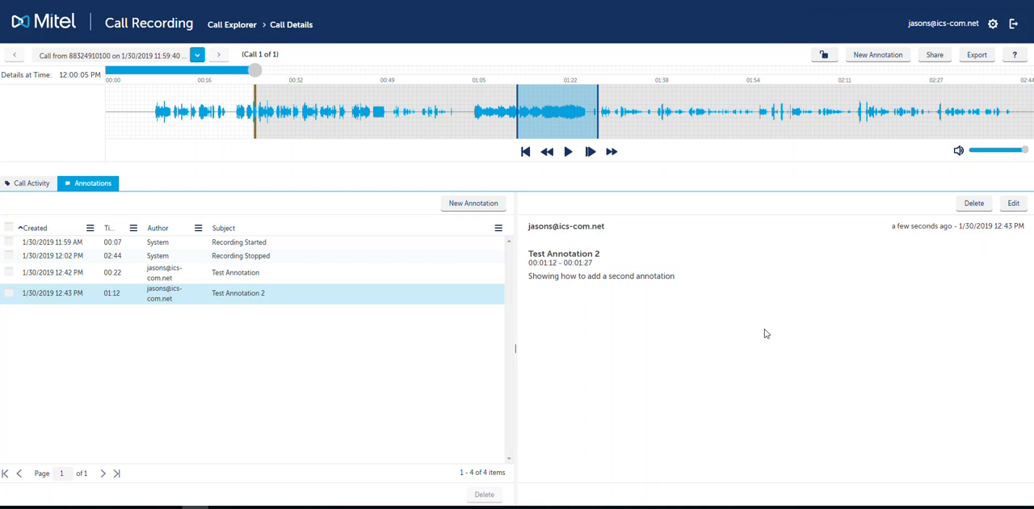
- Return to Call Explorer and view the Calls Shared To Me list among the shared calls
{"action": "left_click", "coordinate": [230, 25]}
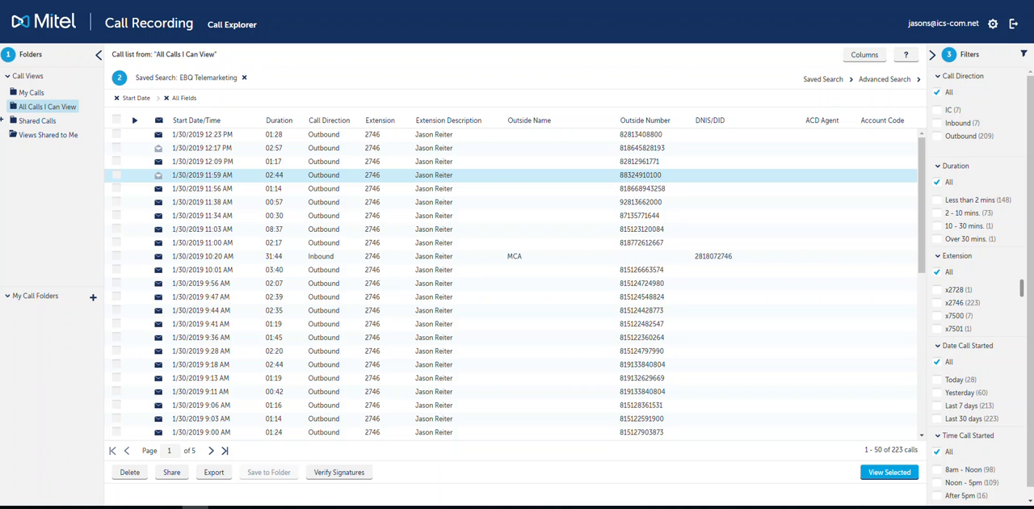
{"action": "left_click", "coordinate": [3, 120]}
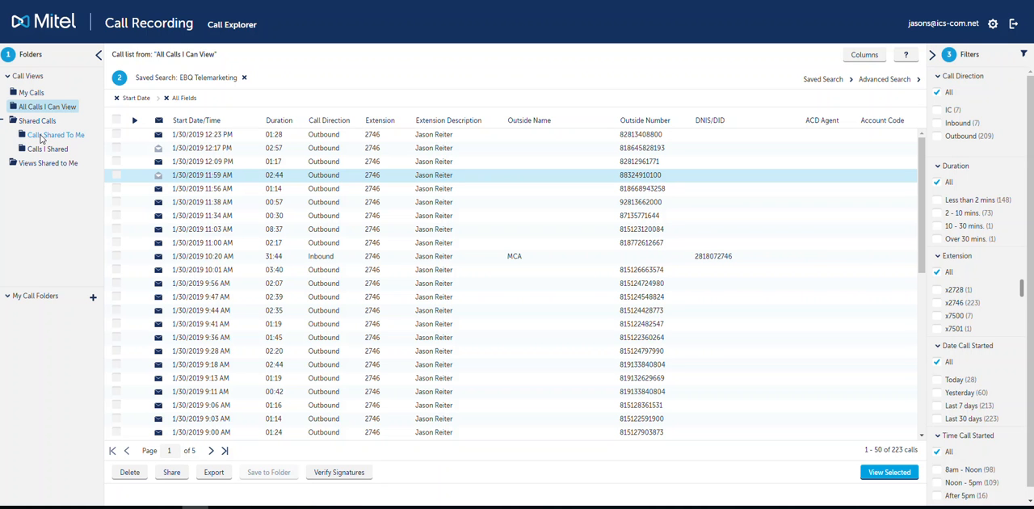
{"action": "left_click", "coordinate": [42, 137]}
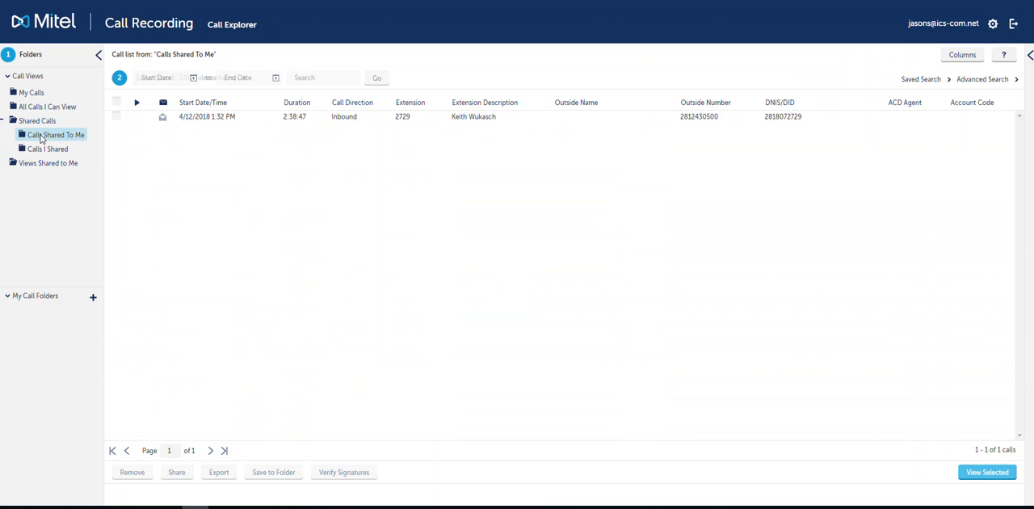